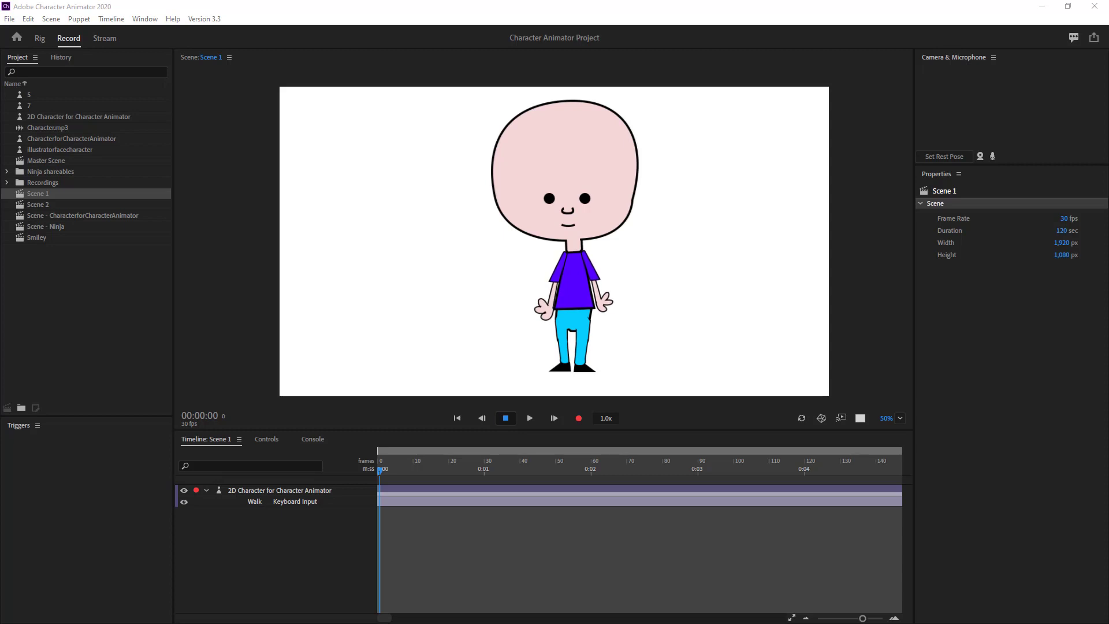
# - Open the 2D Character puppet in Rig mode and show its addable behaviors list
pyautogui.click(934, 327)
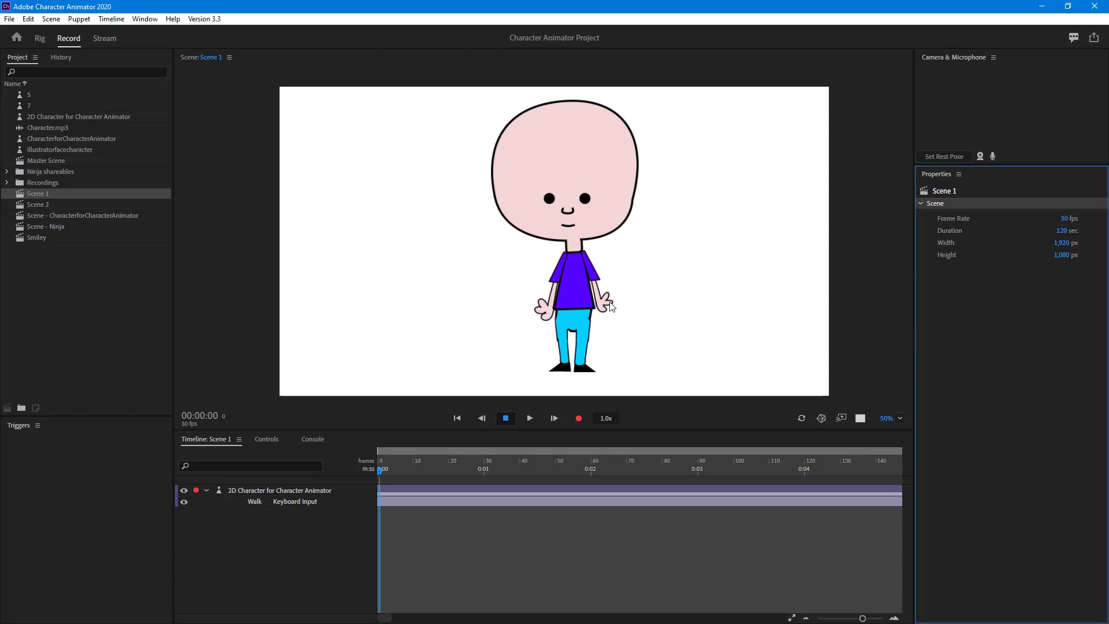
pyautogui.moveTo(611, 300)
pyautogui.mouseDown()
pyautogui.moveTo(613, 280)
pyautogui.moveTo(636, 290)
pyautogui.moveTo(595, 319)
pyautogui.moveTo(573, 281)
pyautogui.moveTo(586, 319)
pyautogui.moveTo(617, 317)
pyautogui.moveTo(601, 261)
pyautogui.moveTo(638, 312)
pyautogui.moveTo(605, 310)
pyautogui.mouseUp()
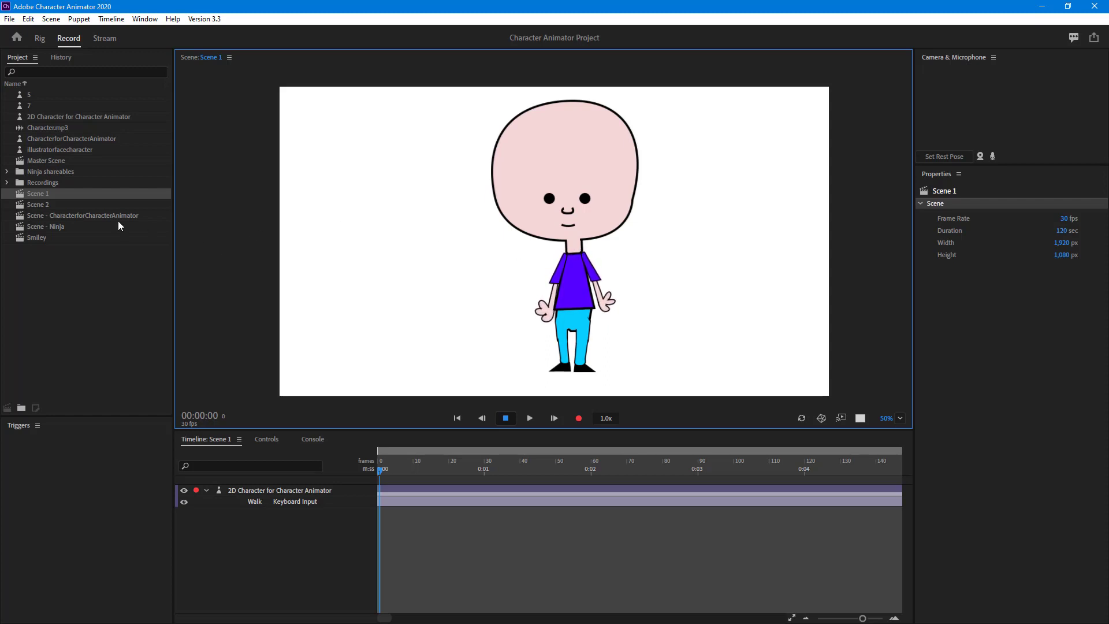
pyautogui.click(255, 490)
pyautogui.doubleClick(254, 490)
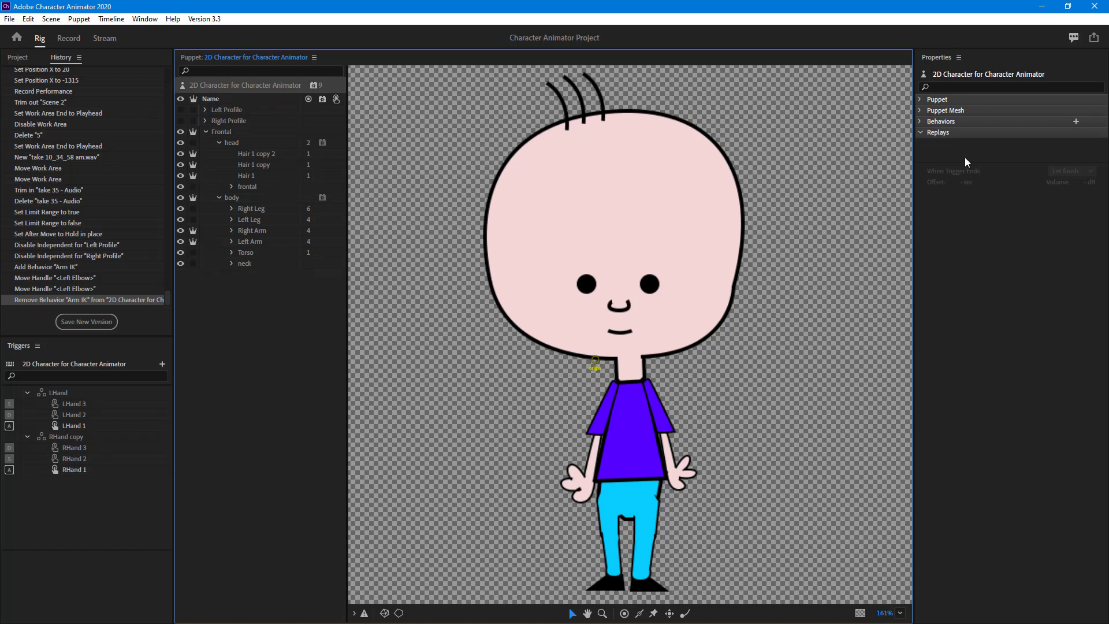
pyautogui.click(920, 121)
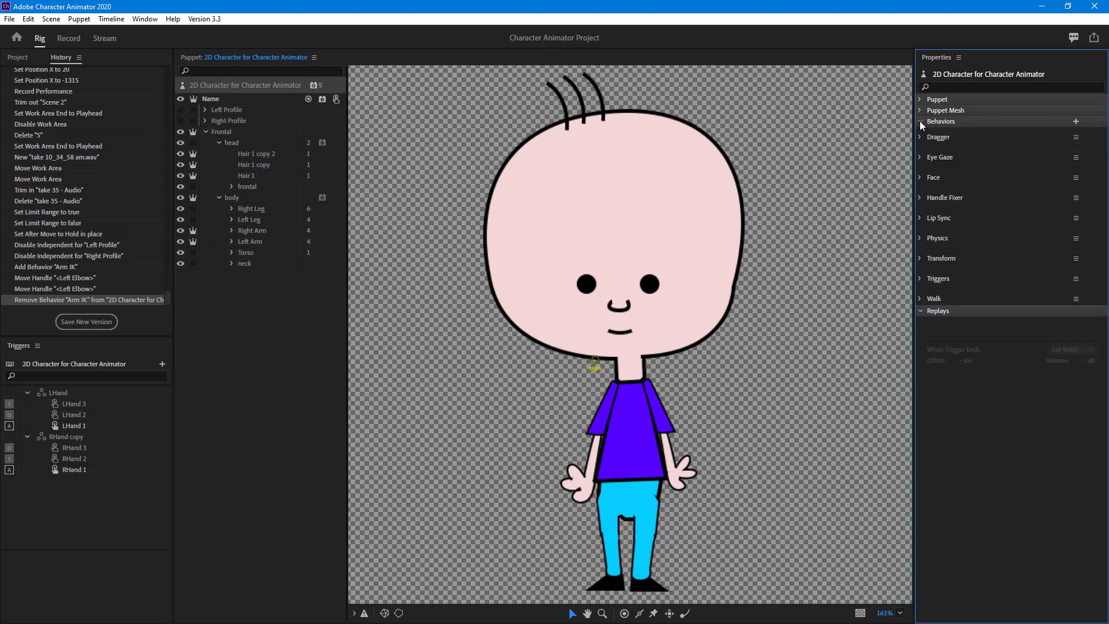
pyautogui.click(1077, 121)
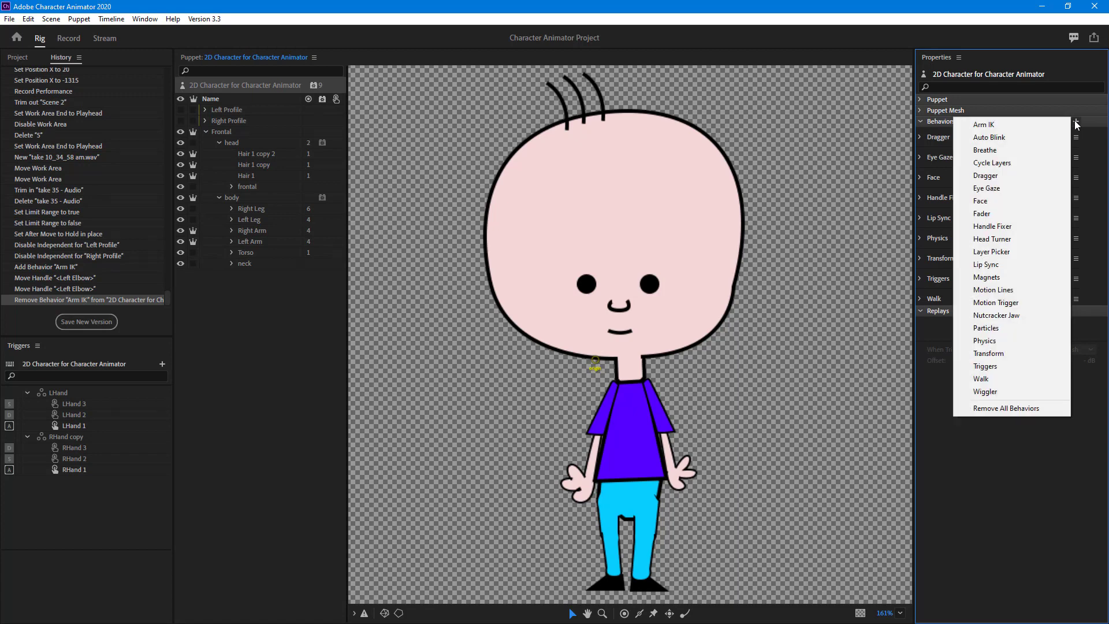
# - Add Arm IK to the puppet and expand its Handles list, Neck to Left Toe
pyautogui.click(1025, 124)
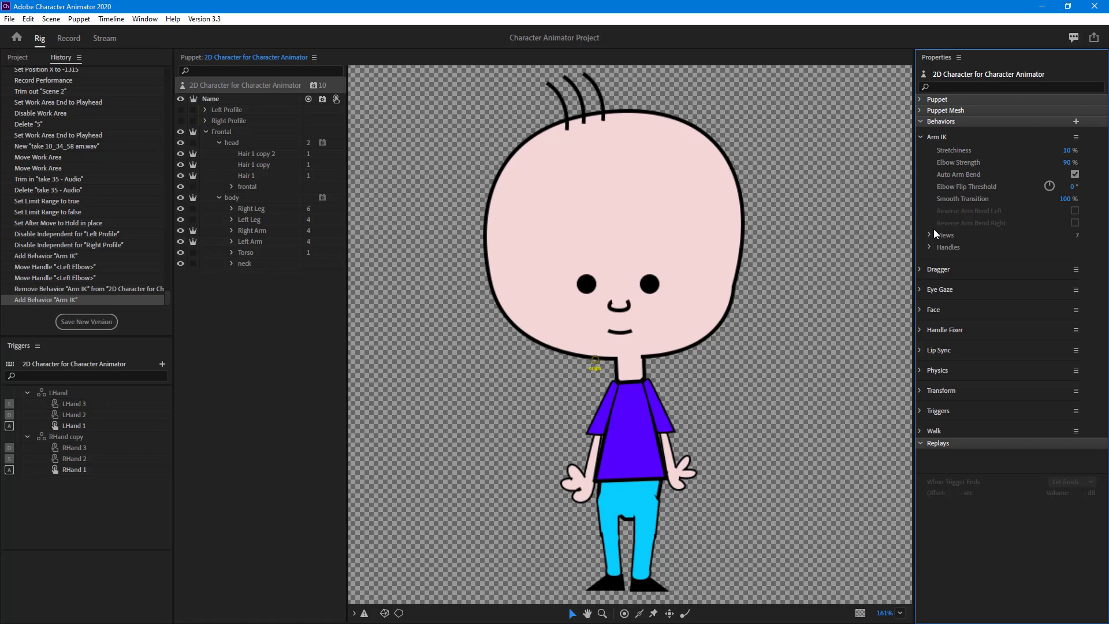
pyautogui.click(931, 247)
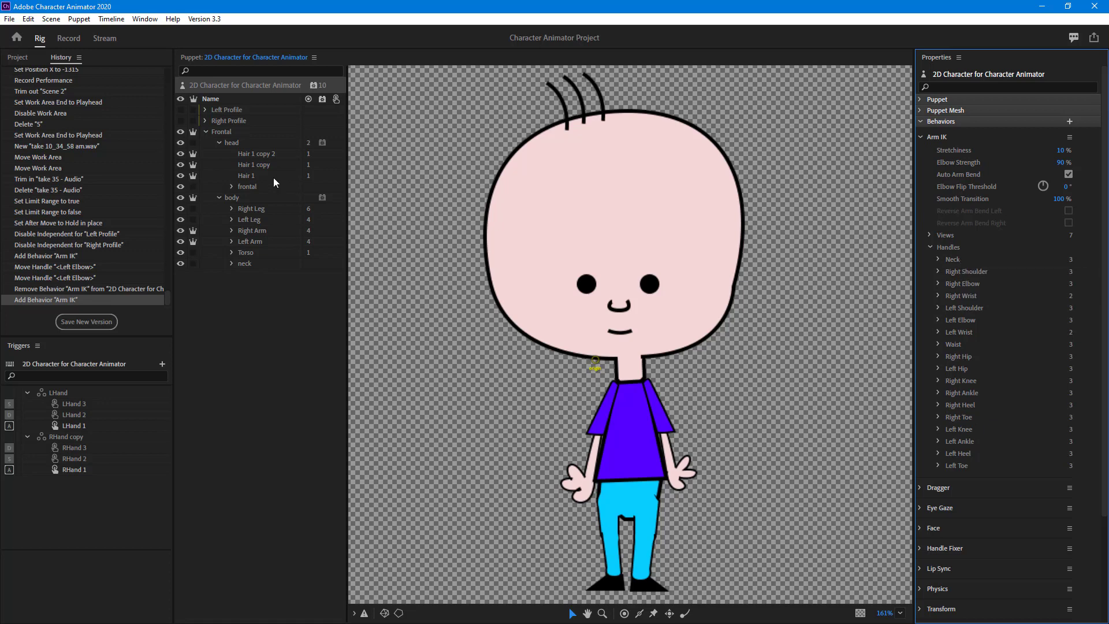
# - Inspect the tags on the head, Hair 1 layers, frontal and body layers
pyautogui.click(227, 134)
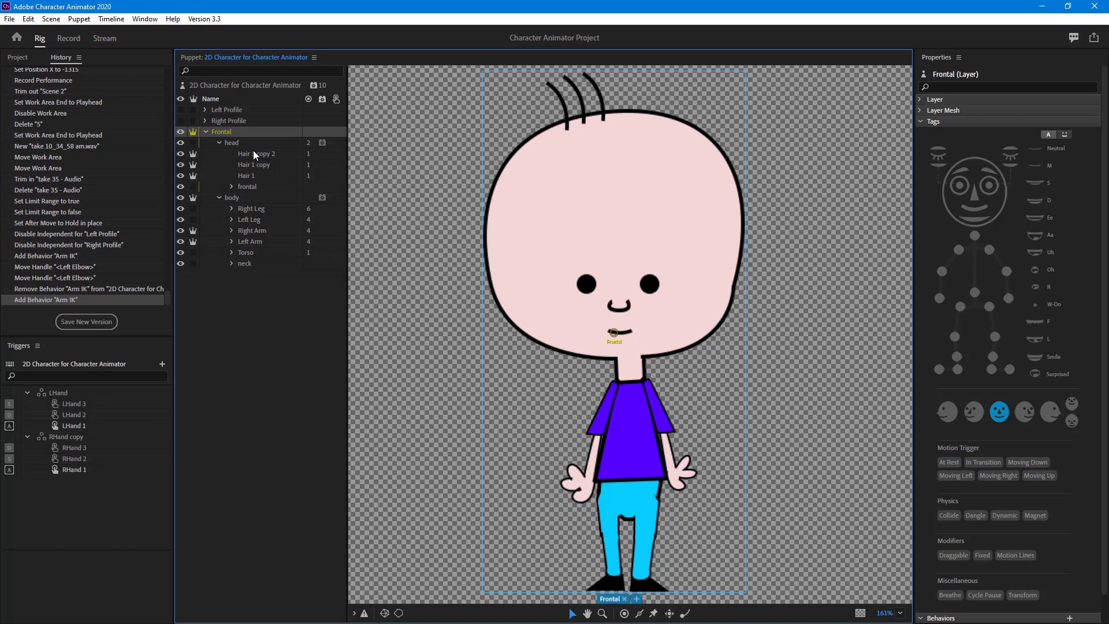
pyautogui.click(231, 142)
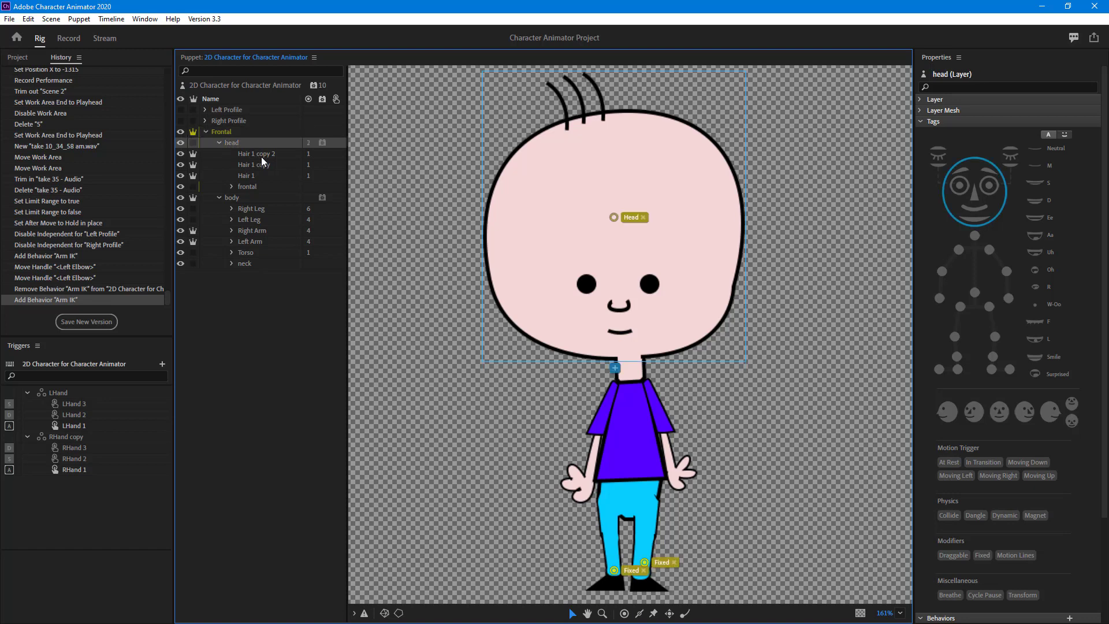
pyautogui.click(259, 154)
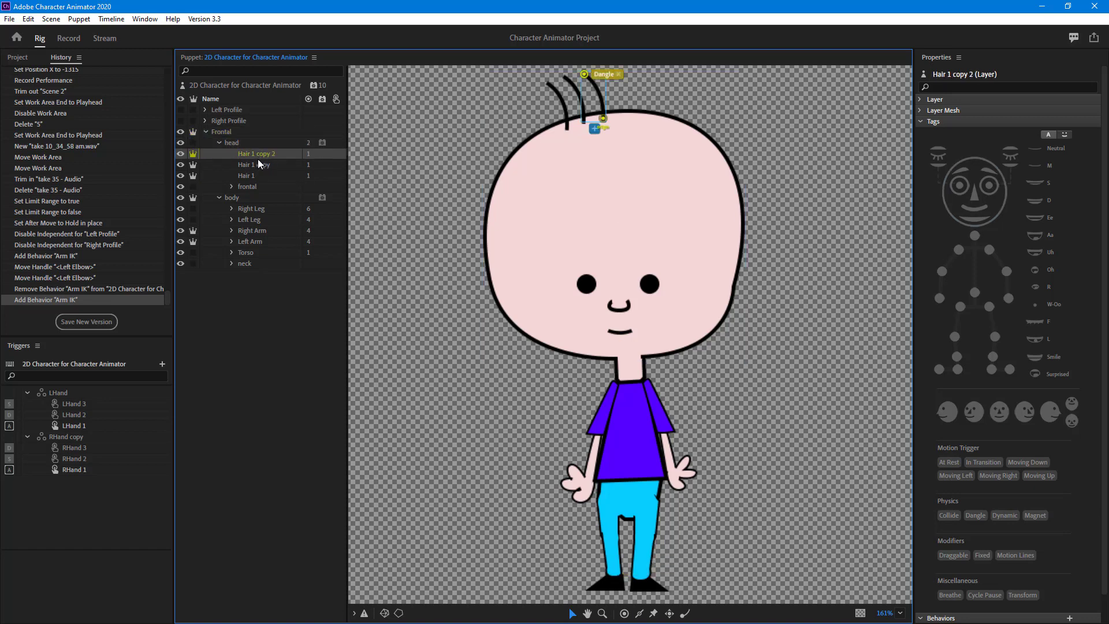
pyautogui.click(257, 164)
pyautogui.click(253, 175)
pyautogui.click(253, 186)
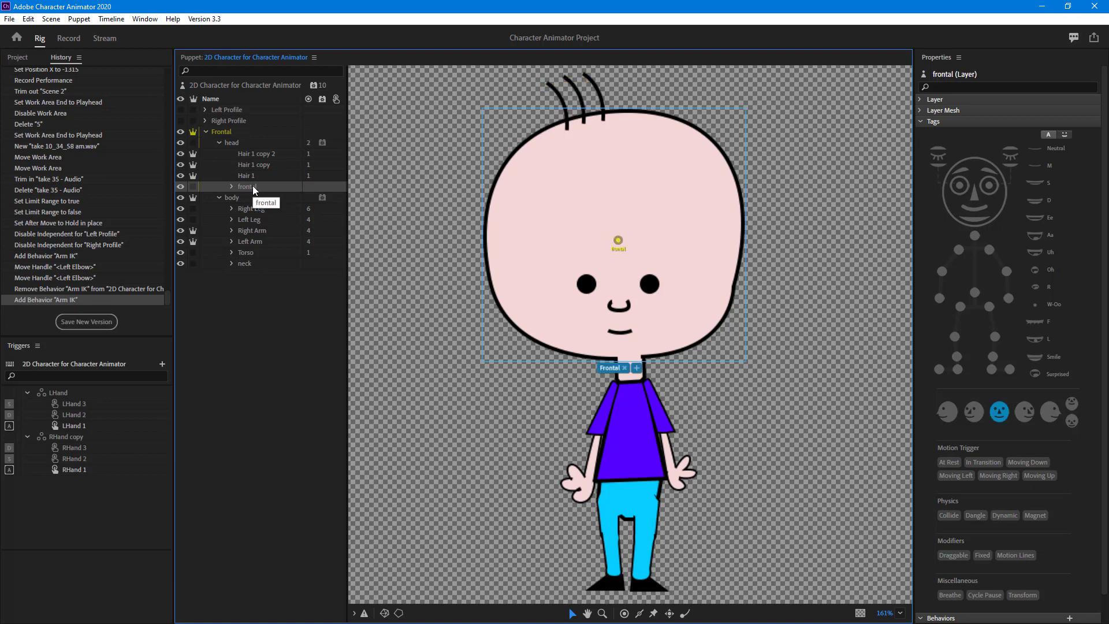
pyautogui.click(232, 198)
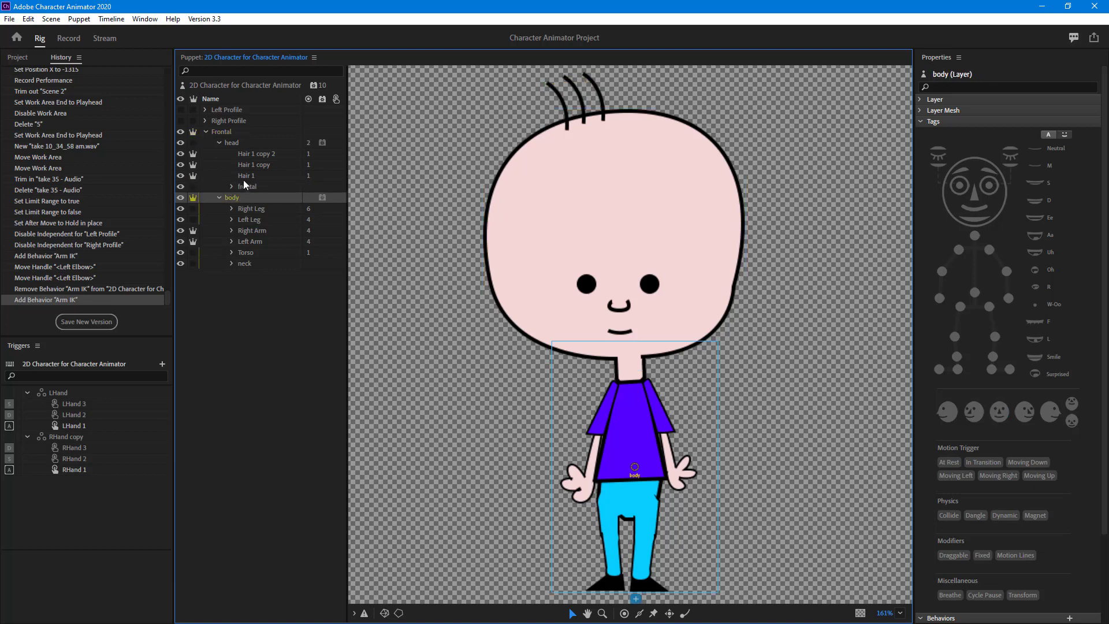
pyautogui.click(265, 186)
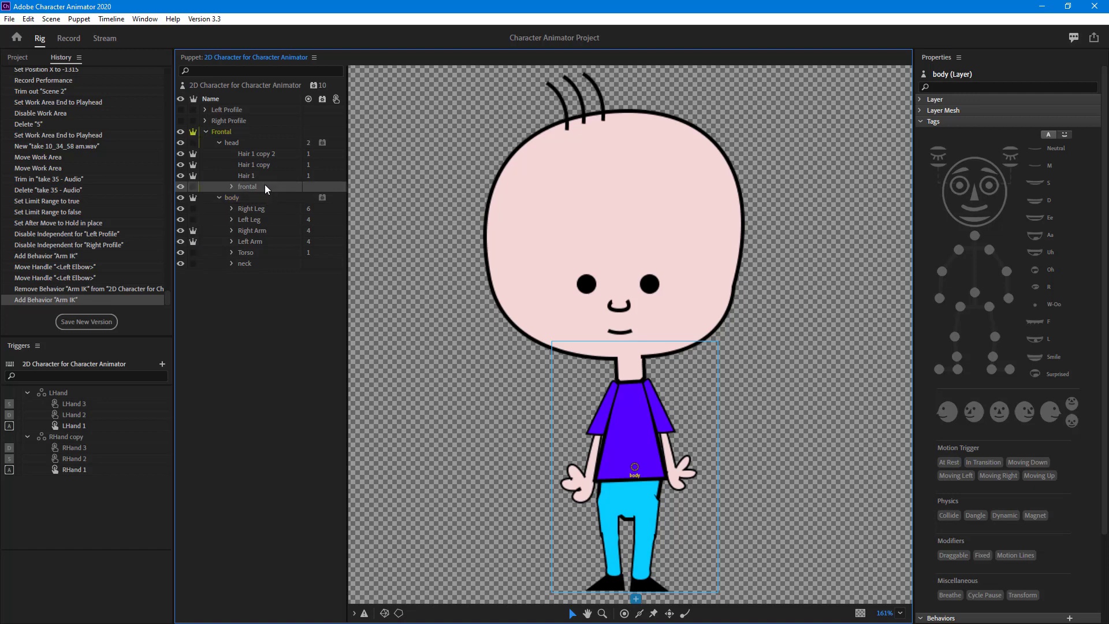
# - Expand the frontal group and inspect the face, Right Leg, Right Arm and neck layers
pyautogui.click(232, 185)
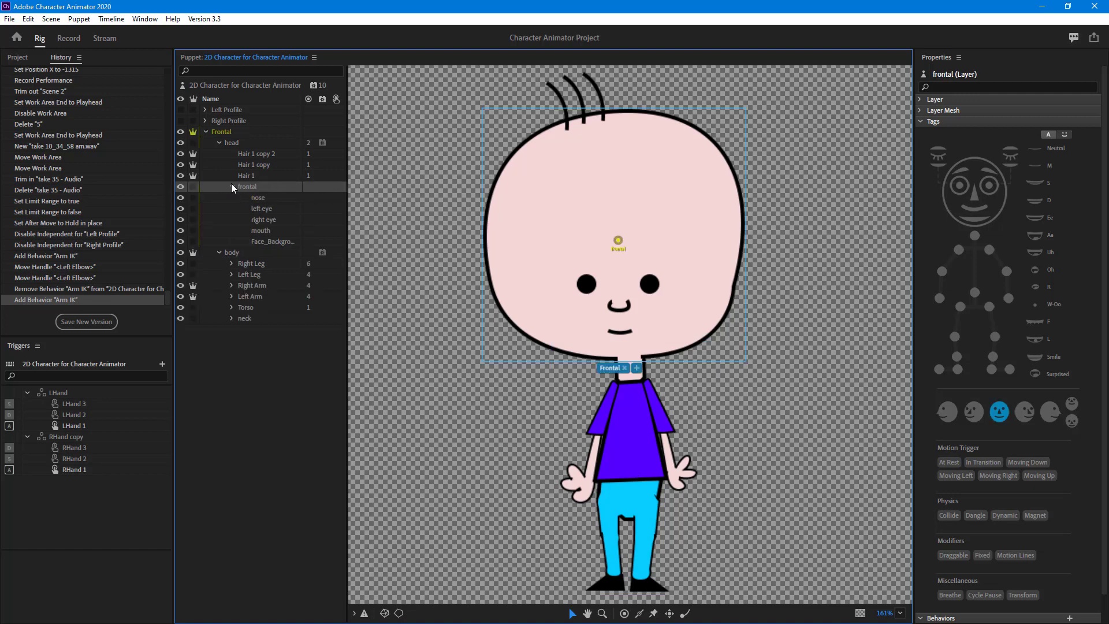
pyautogui.click(275, 239)
pyautogui.click(276, 230)
pyautogui.click(274, 210)
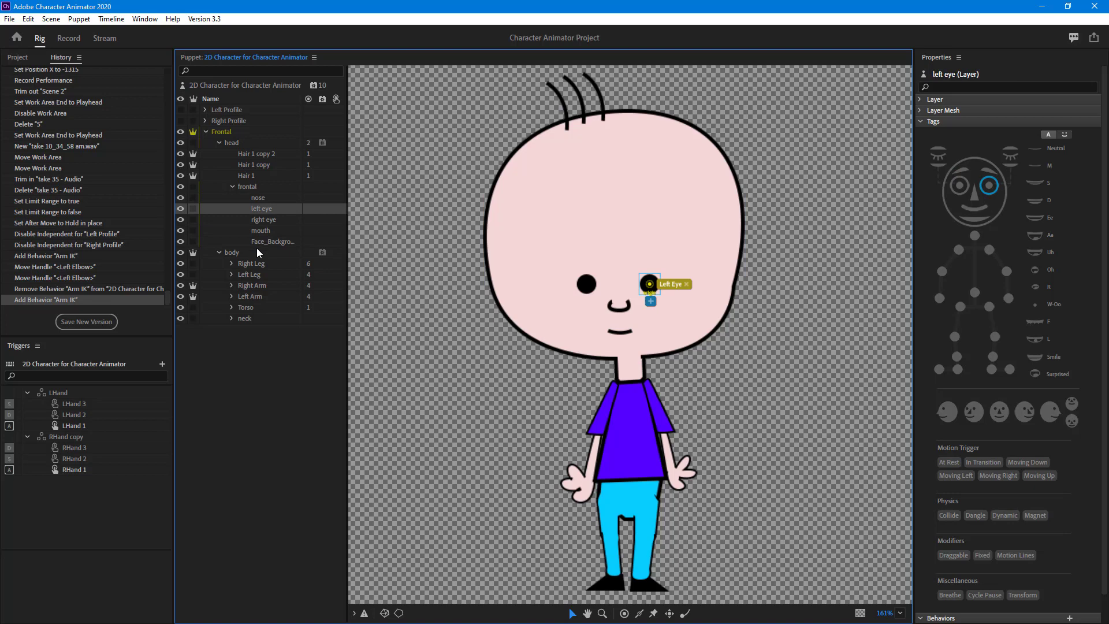
pyautogui.click(257, 252)
pyautogui.click(257, 264)
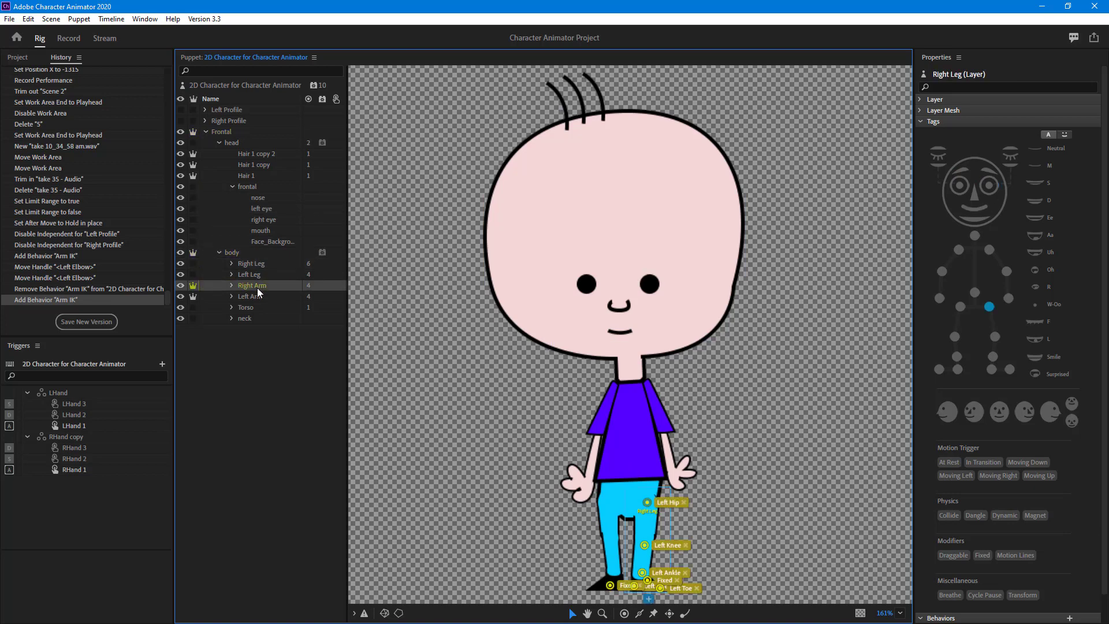
pyautogui.click(258, 286)
pyautogui.click(259, 319)
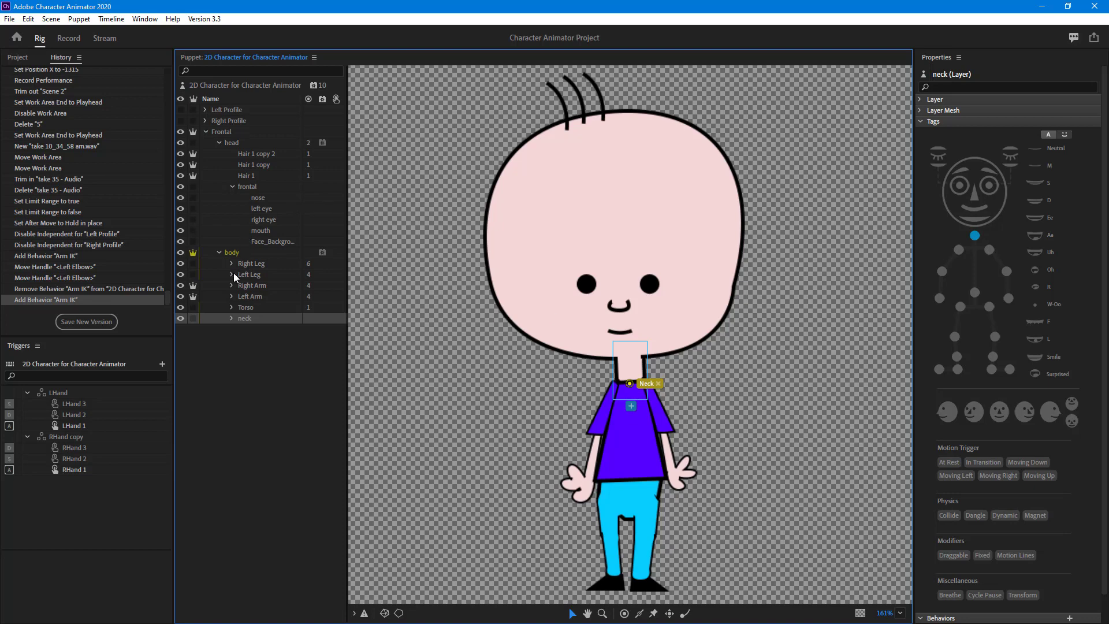
# - Check the RHand copy and RHand 1 handles, then display the Left Arm's handles
pyautogui.click(231, 297)
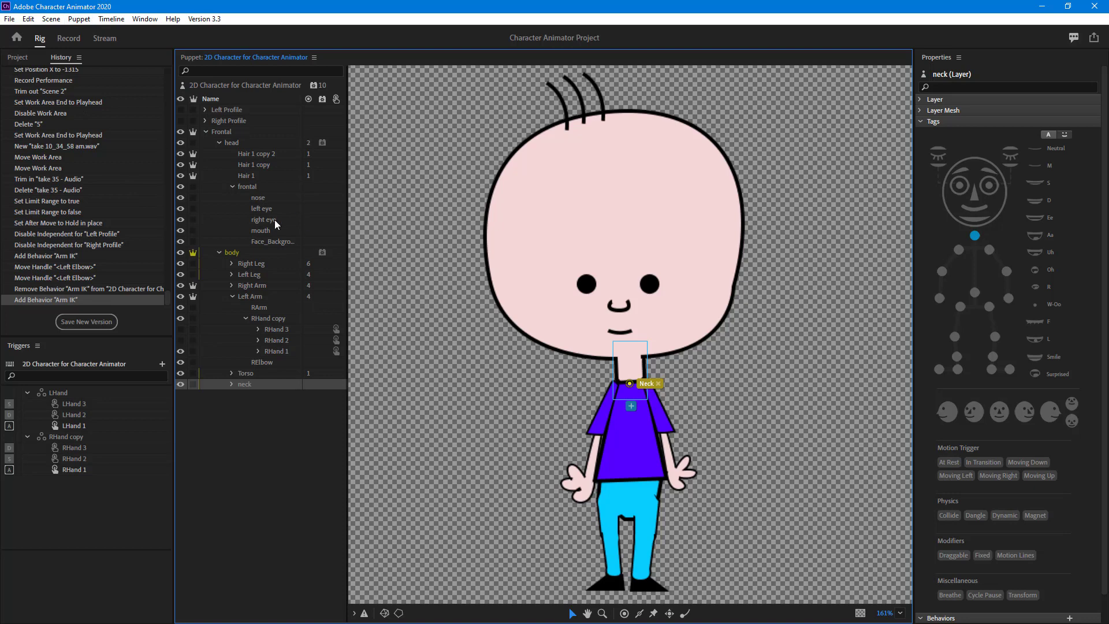
pyautogui.click(282, 318)
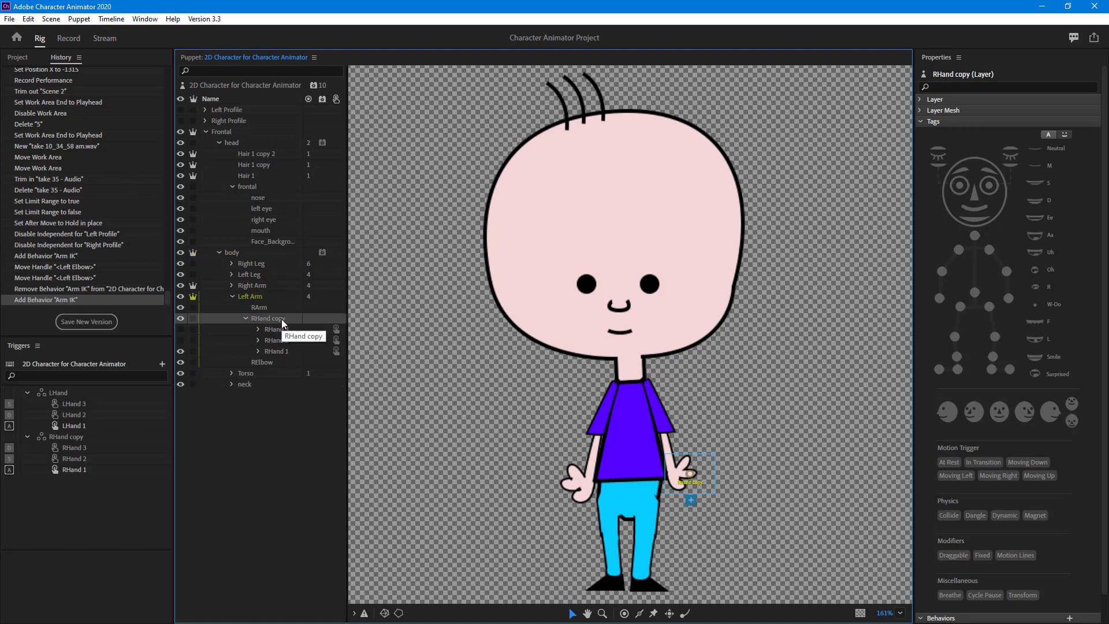
pyautogui.click(283, 352)
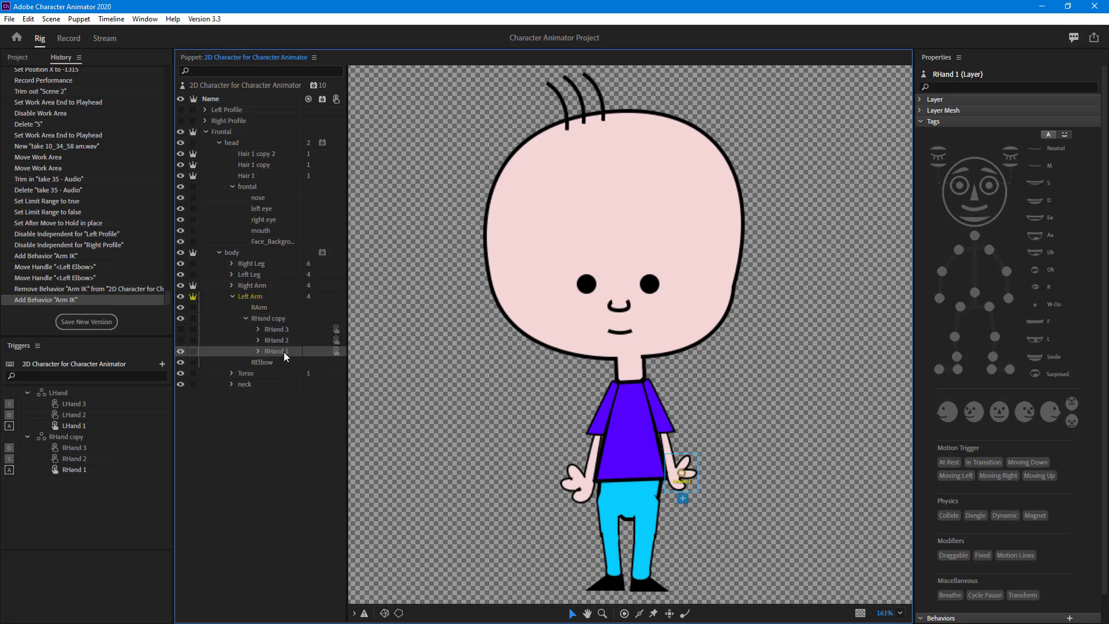
pyautogui.click(250, 297)
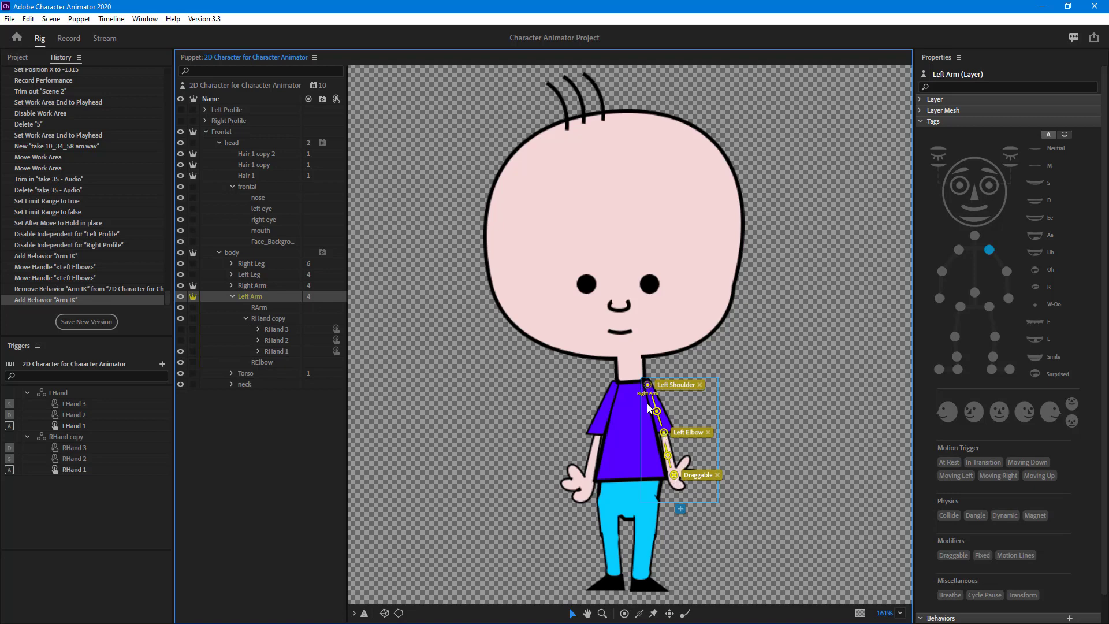
# - Tag the left arm's Draggable hand handle as Left Wrist, then display the Right Arm
pyautogui.click(648, 385)
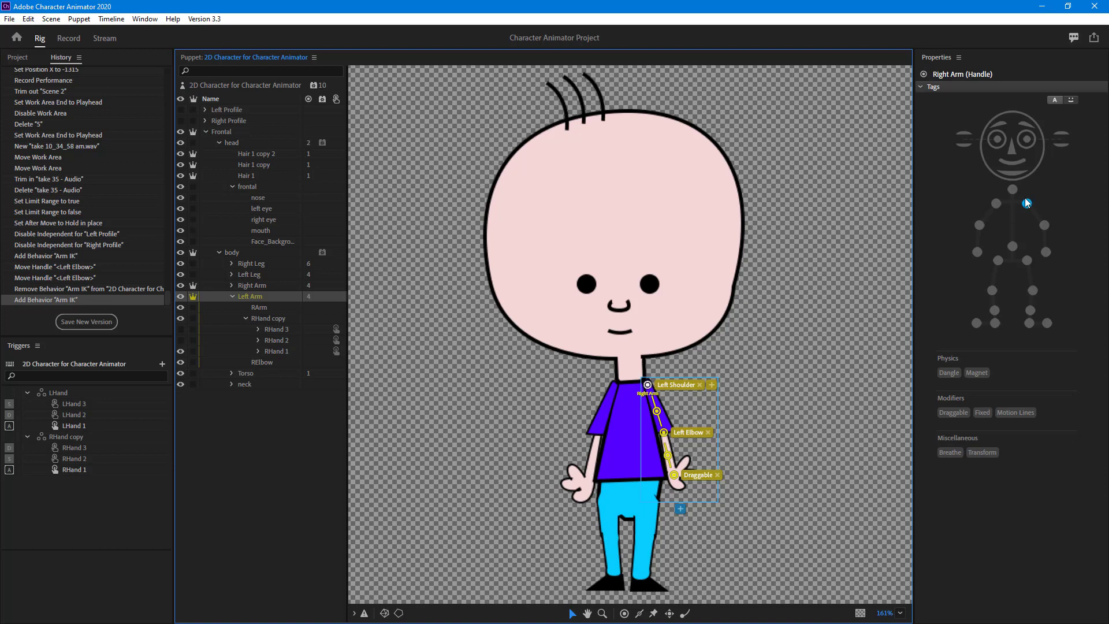
pyautogui.click(664, 433)
pyautogui.click(674, 476)
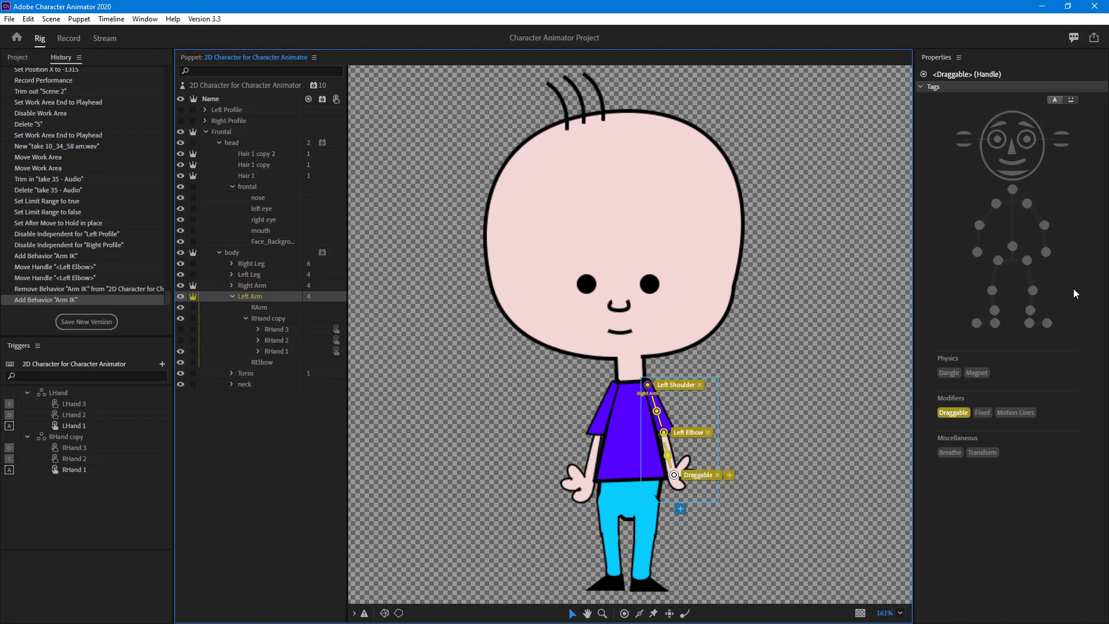
pyautogui.click(1046, 251)
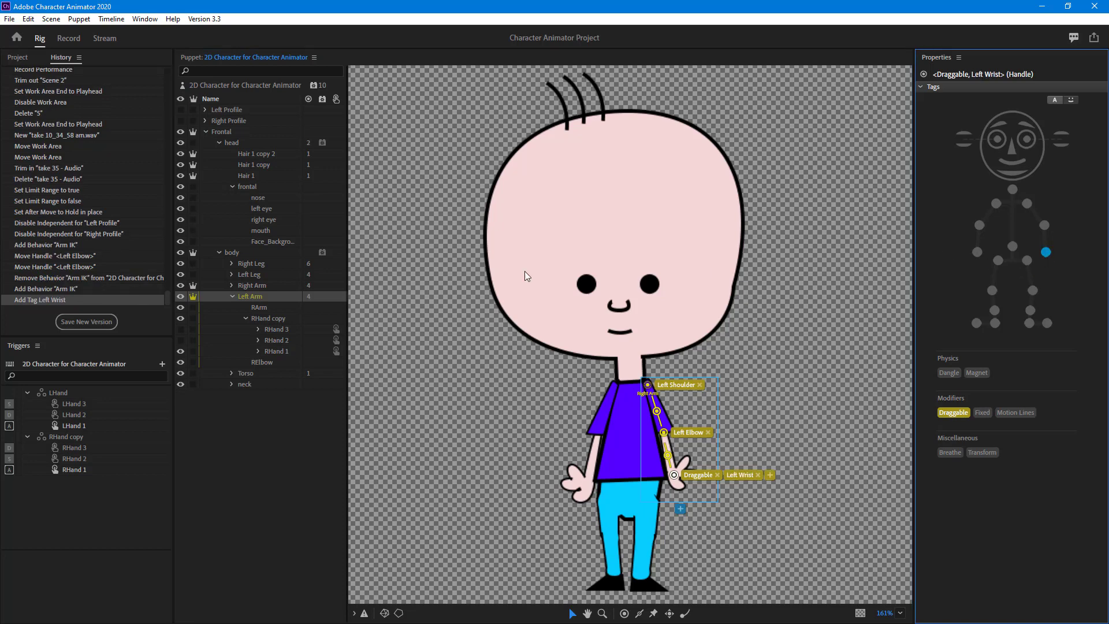
pyautogui.click(265, 287)
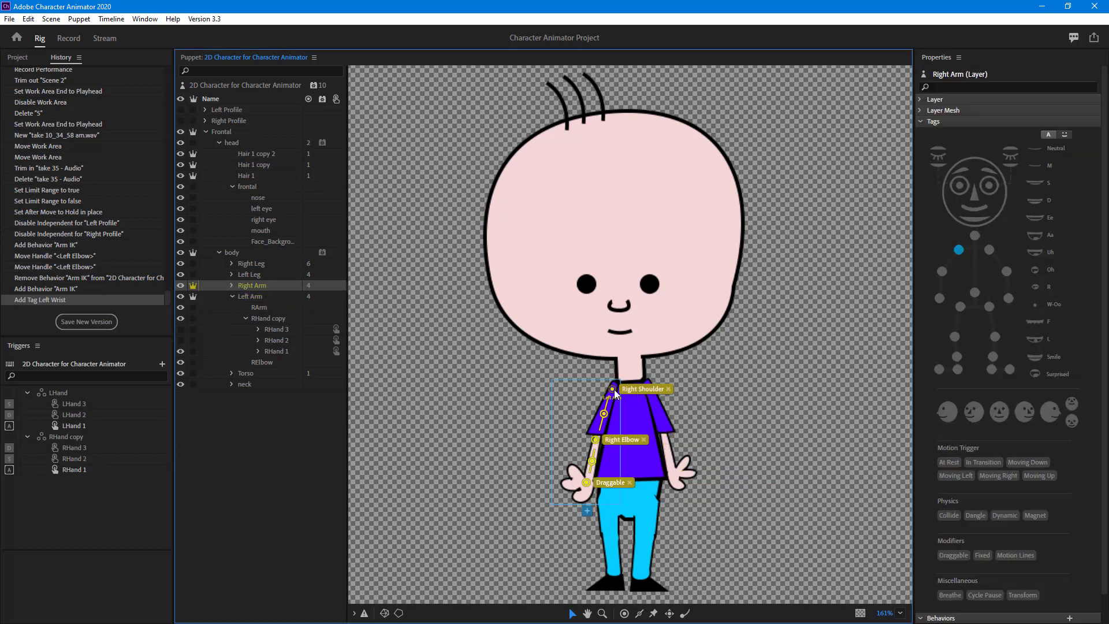
# - Tag the right arm's Draggable hand handle as Right Wrist, then switch to Record mode
pyautogui.click(596, 442)
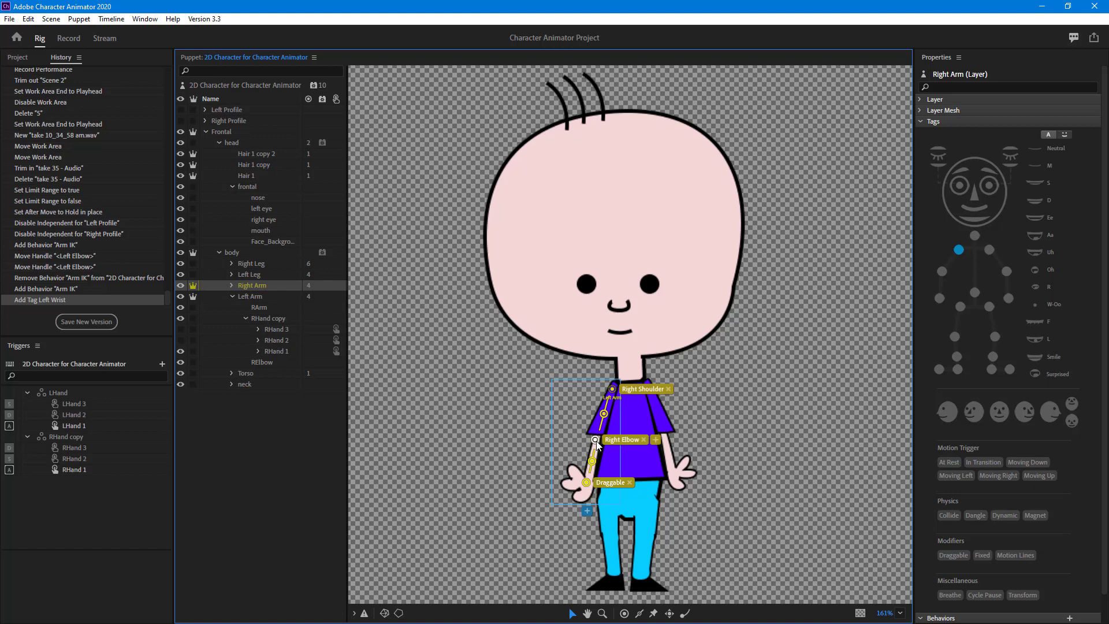
pyautogui.click(586, 484)
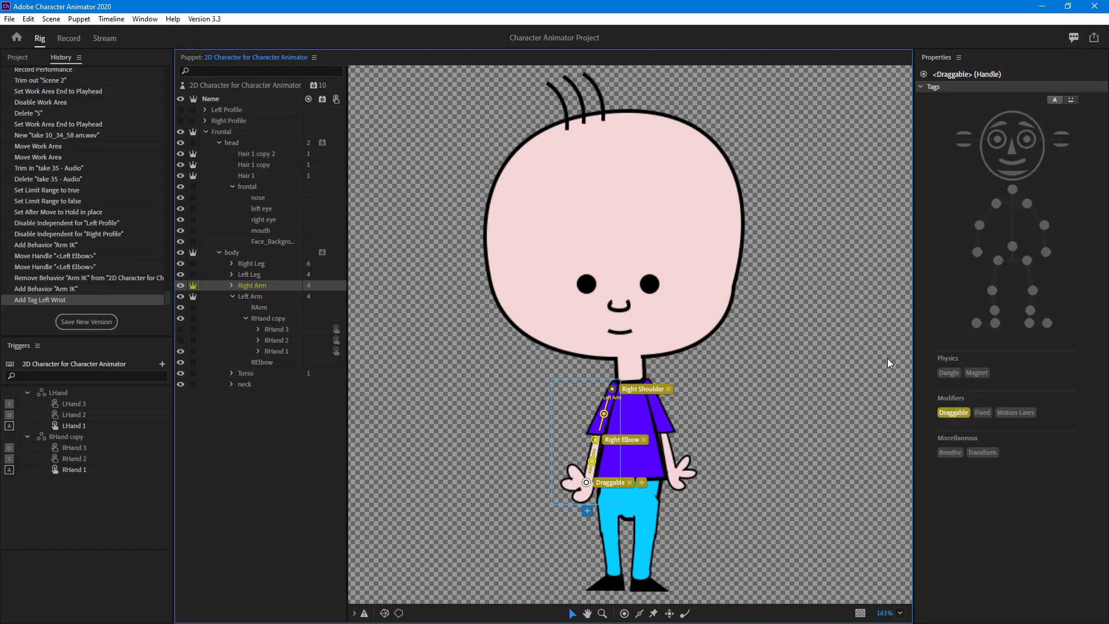
pyautogui.click(976, 252)
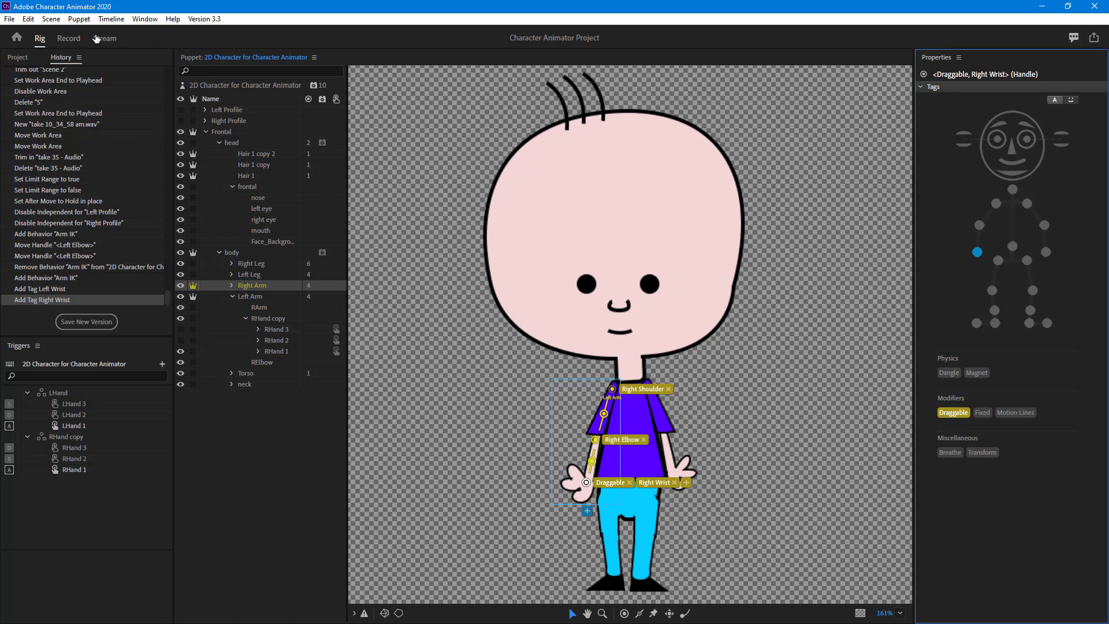
pyautogui.click(69, 39)
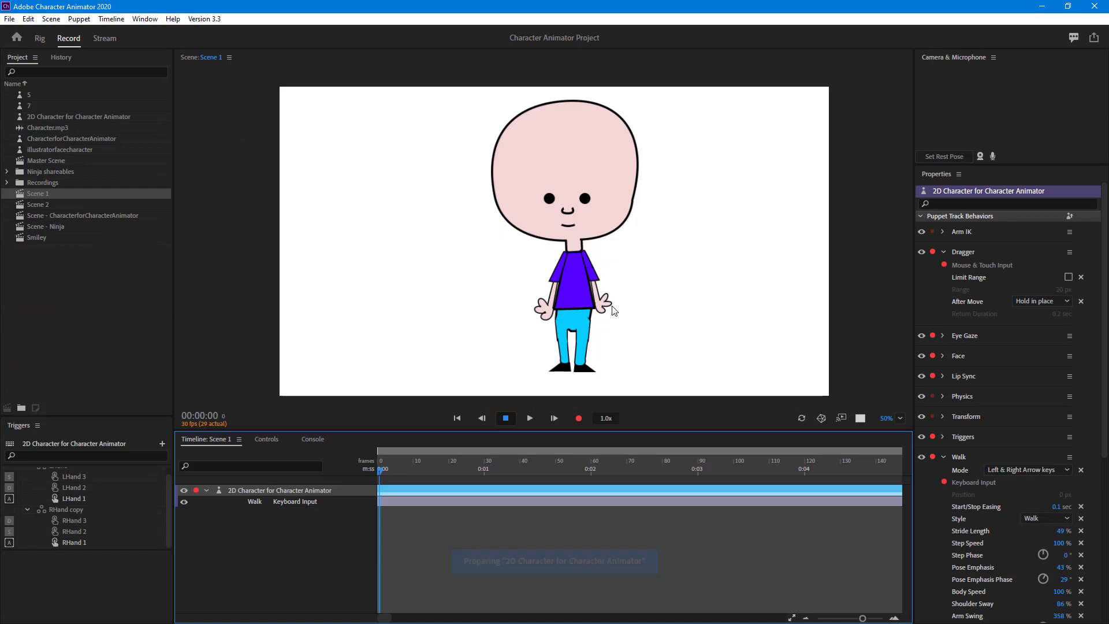
pyautogui.moveTo(608, 319)
pyautogui.mouseDown()
pyautogui.moveTo(591, 294)
pyautogui.moveTo(603, 300)
pyautogui.mouseUp()
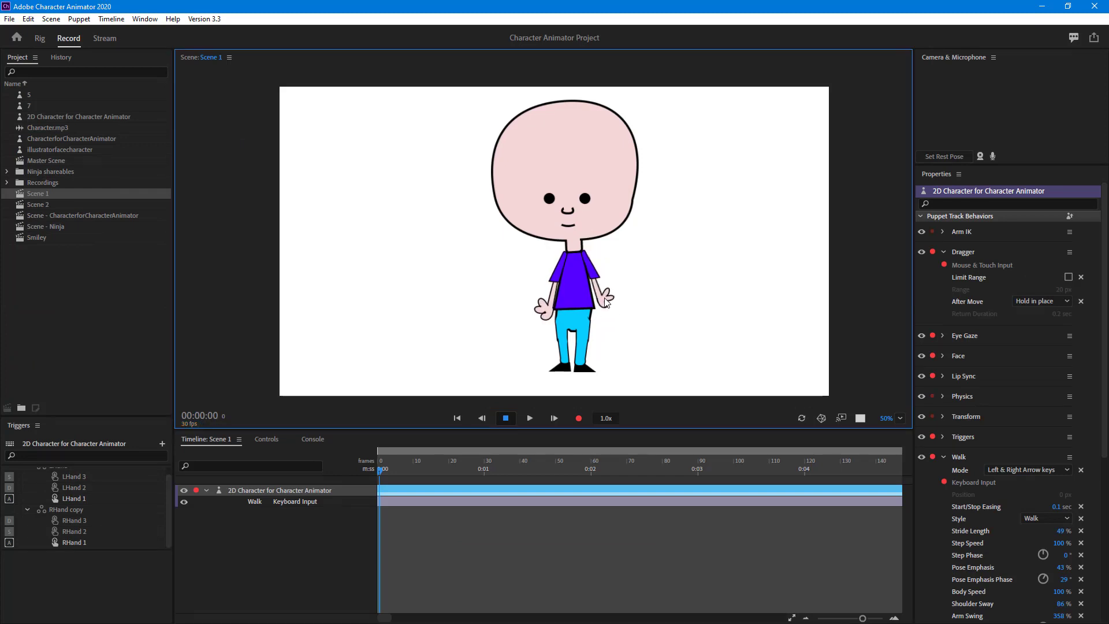
pyautogui.click(40, 38)
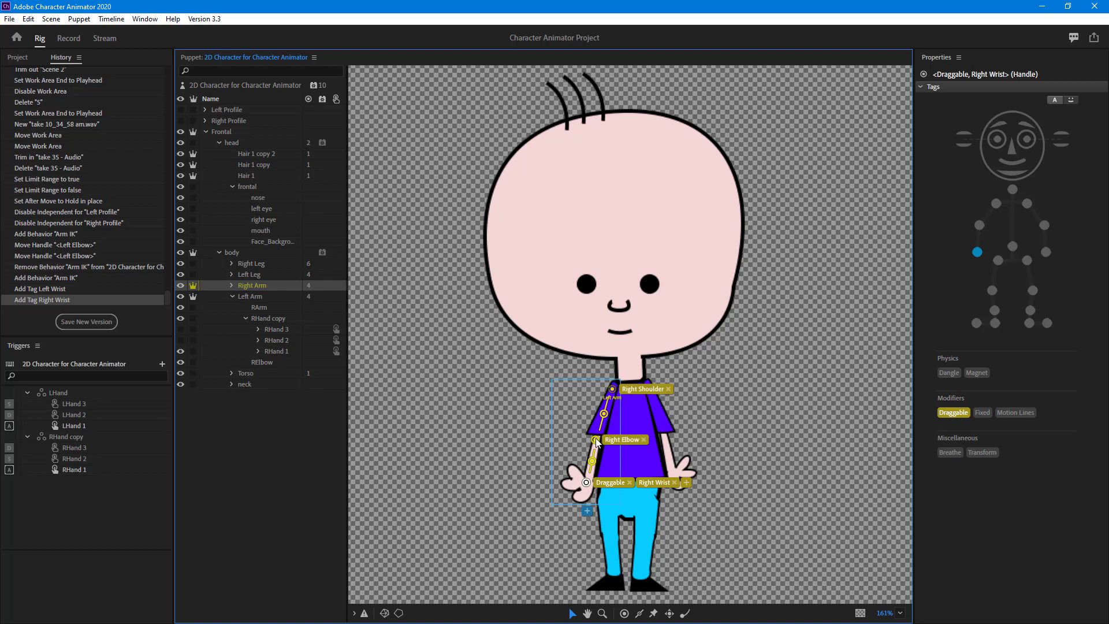
# - Nudge the Right Elbow handle up-left and the Left Elbow outward, then enter Record mode
pyautogui.moveTo(595, 443); pyautogui.dragTo(589, 437)
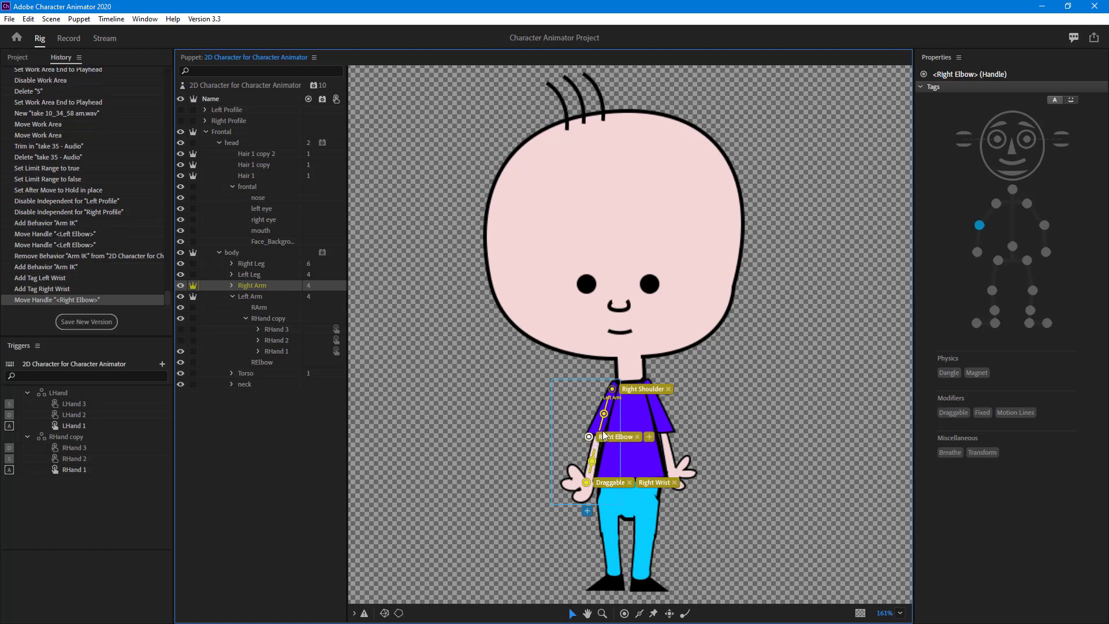
pyautogui.click(257, 297)
pyautogui.moveTo(663, 432); pyautogui.dragTo(674, 430)
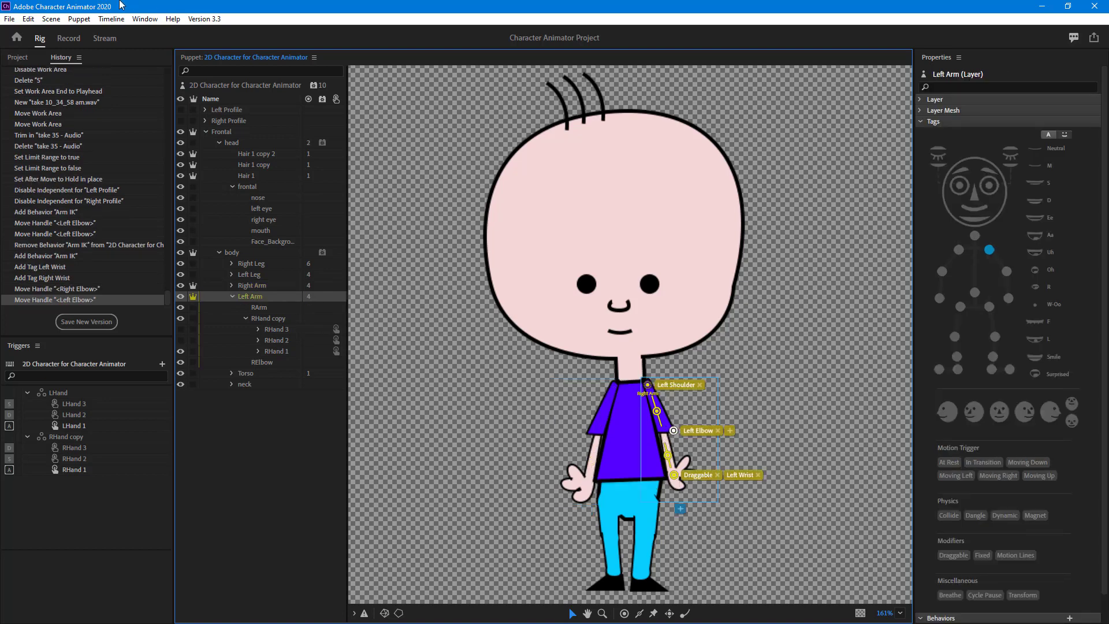
pyautogui.click(73, 44)
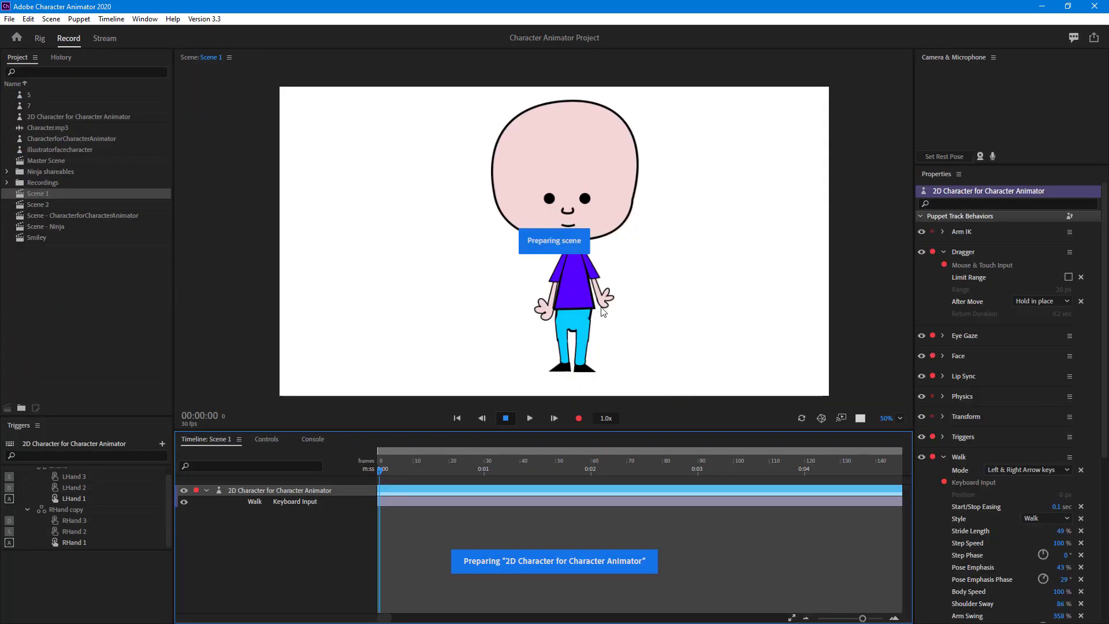
# - Drag the puppet's arm in Scene 1 so its hand rests on its hip
pyautogui.moveTo(602, 312); pyautogui.dragTo(566, 294)
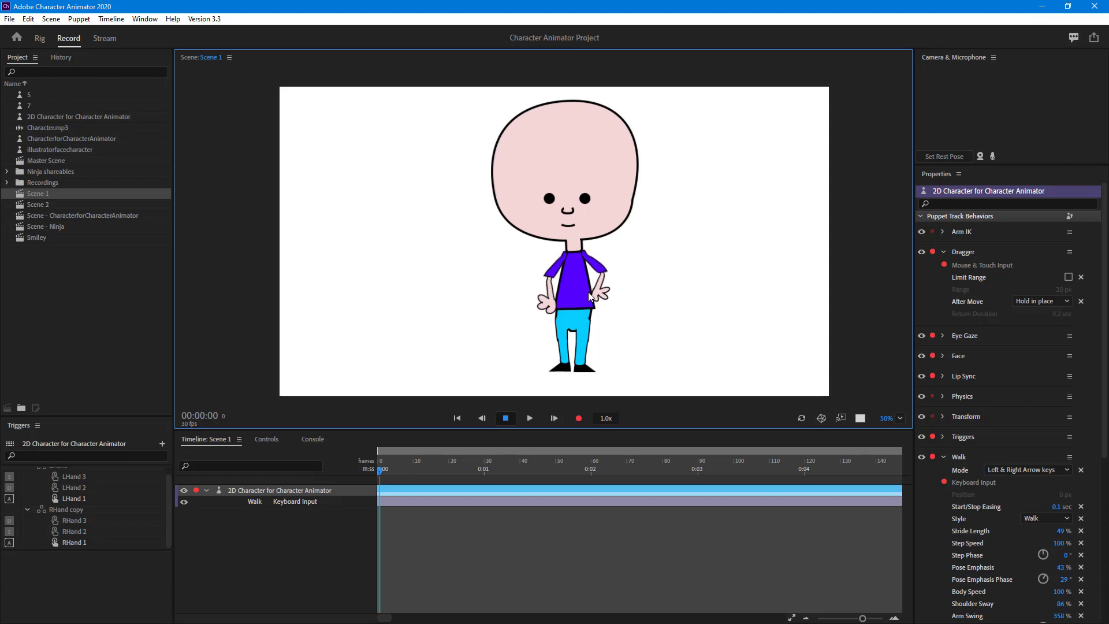